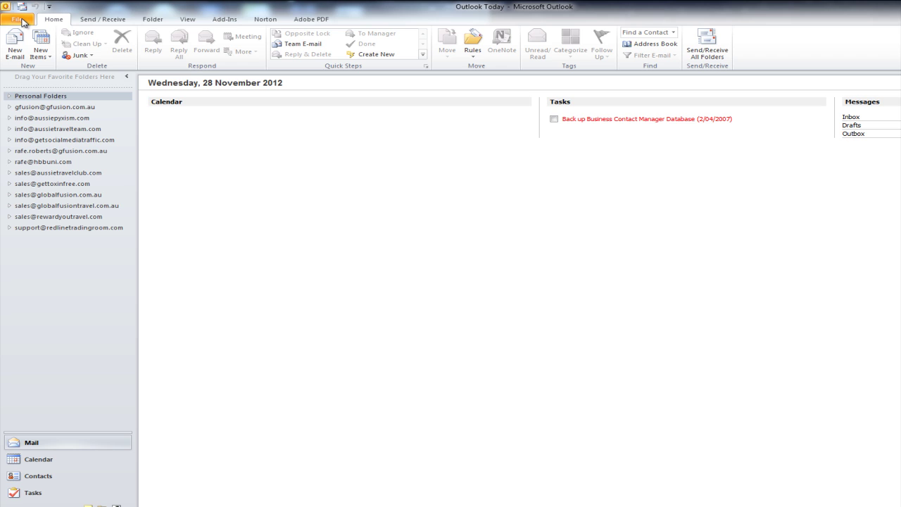
Open Account Settings from the File info page and start adding a new e-mail account.
{"action": "left_click", "coordinate": [23, 21]}
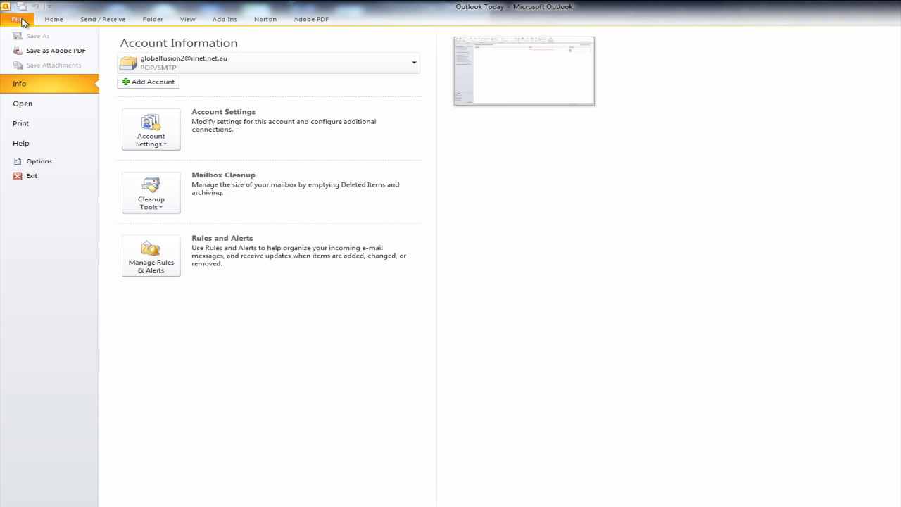
{"action": "left_click", "coordinate": [143, 142]}
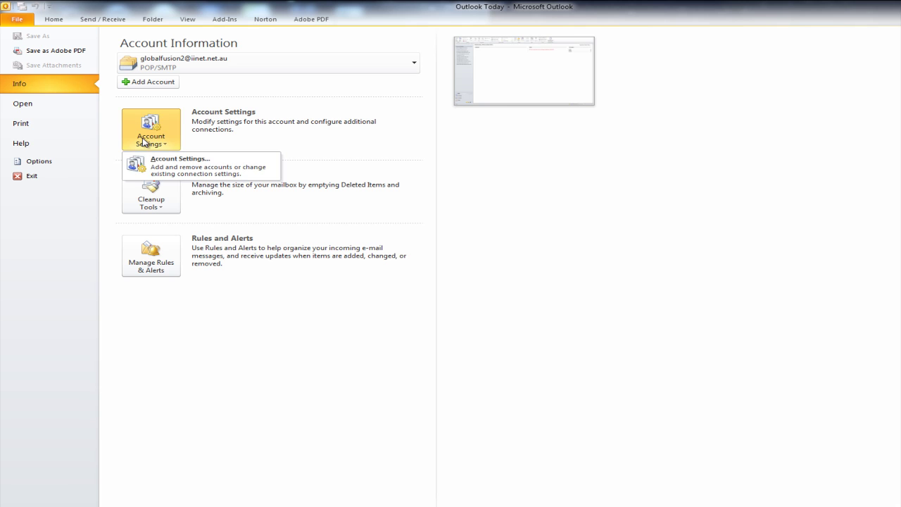
{"action": "left_click", "coordinate": [188, 173]}
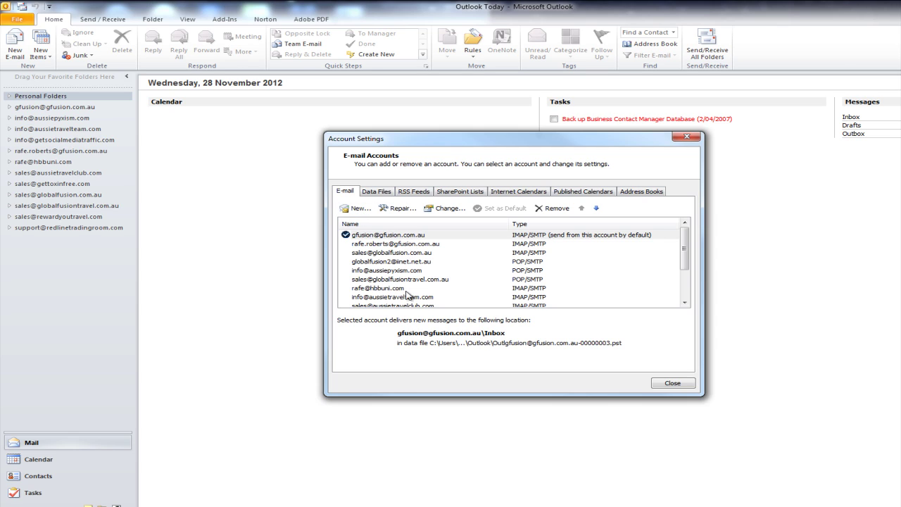
{"action": "left_click", "coordinate": [359, 209]}
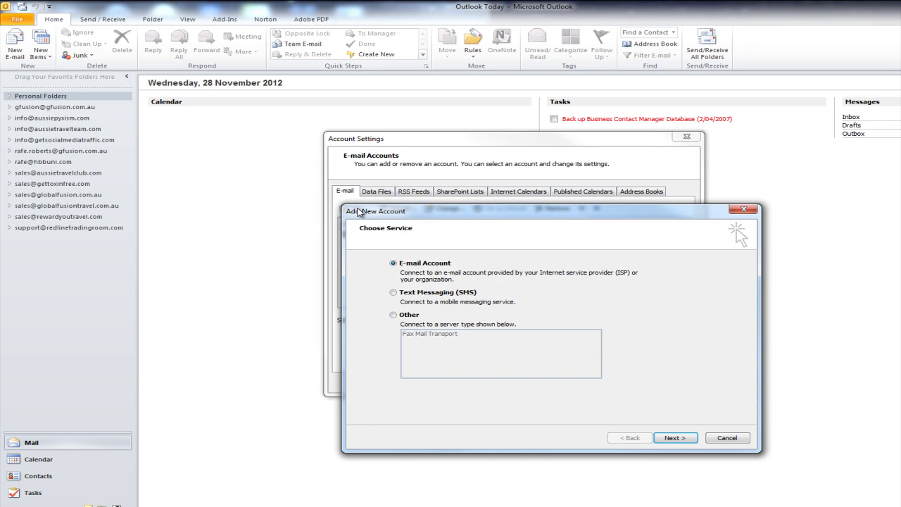
{"action": "left_click_drag", "start_coordinate": [480, 215], "coordinate": [399, 137]}
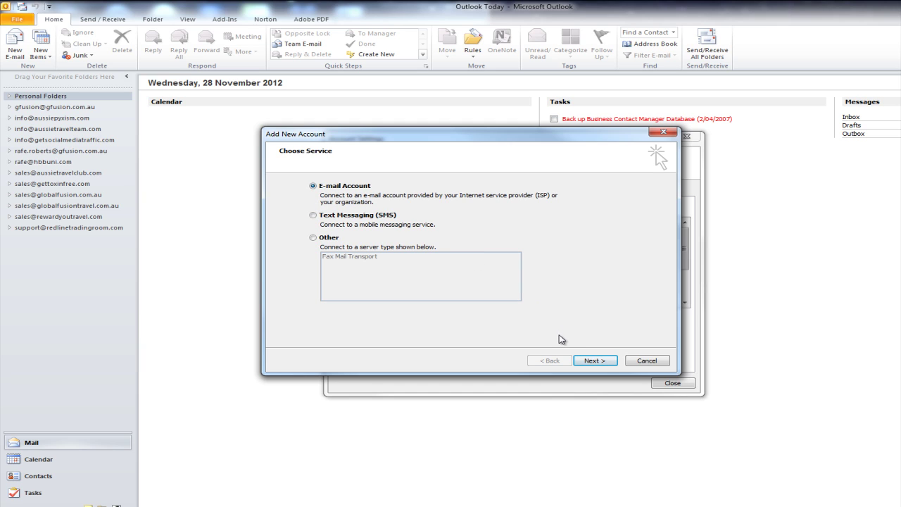
Choose to configure server settings manually, with Internet E-mail as the service type.
{"action": "left_click", "coordinate": [584, 360]}
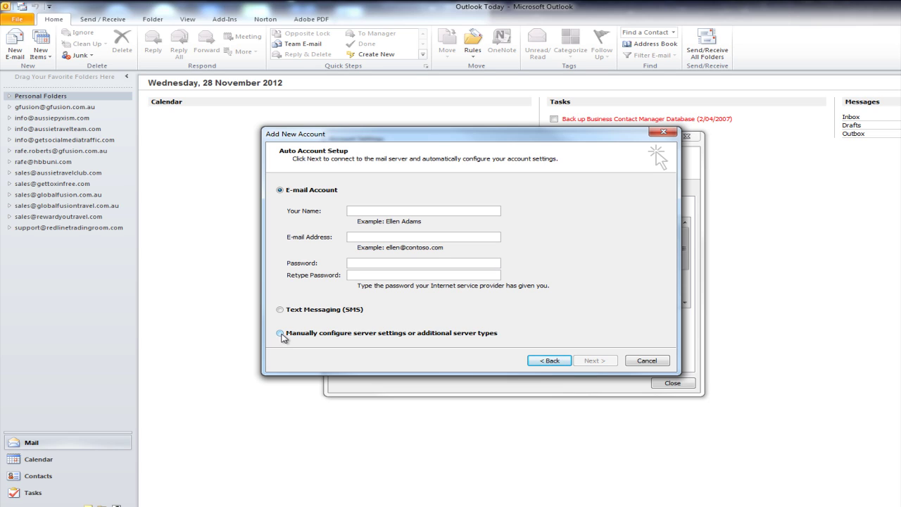
{"action": "left_click", "coordinate": [281, 333]}
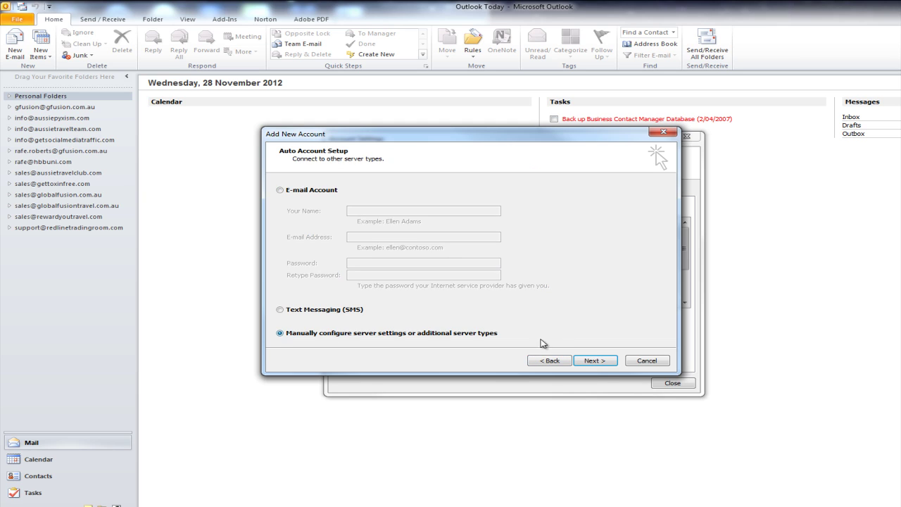
{"action": "left_click", "coordinate": [595, 361]}
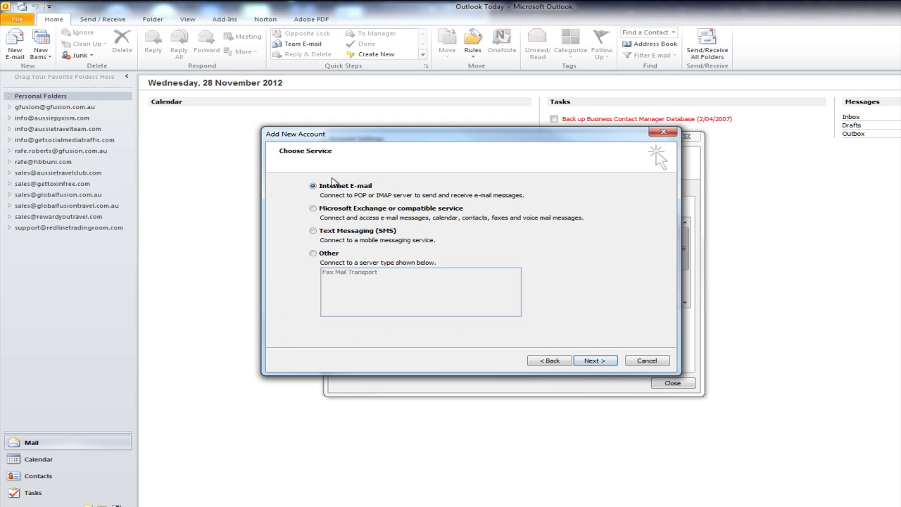
{"action": "left_click", "coordinate": [587, 361]}
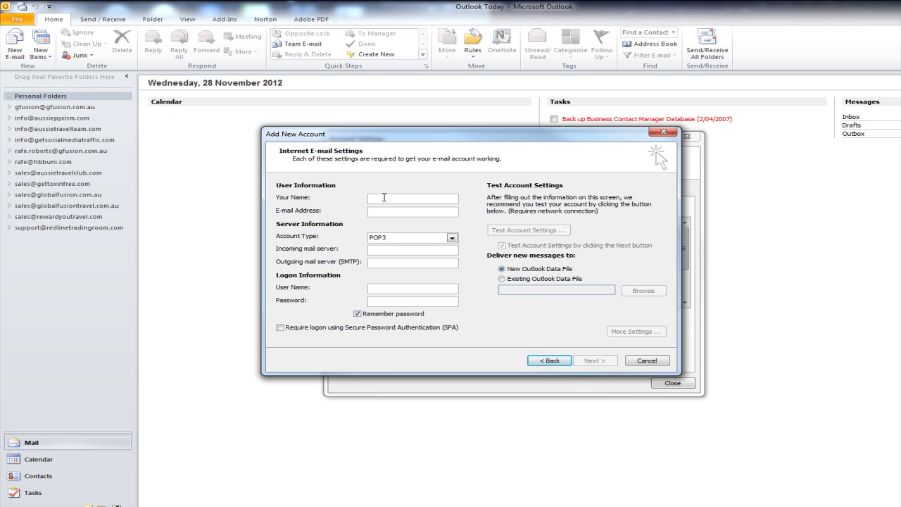
Enter display name 'Advertise to Profit' and the account's e-mail address, and set the account type to IMAP.
{"action": "left_click", "coordinate": [383, 197]}
{"action": "type", "text": "A"}
{"action": "type", "text": "dve"}
{"action": "type", "text": "rt"}
{"action": "type", "text": "ise"}
{"action": "type", "text": " to Pro"}
{"action": "type", "text": "fit"}
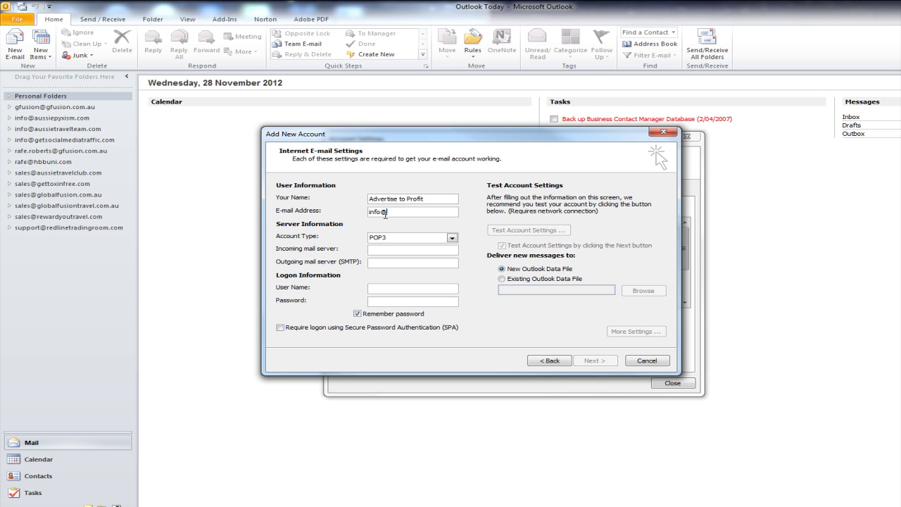
{"action": "left_click", "coordinate": [452, 238]}
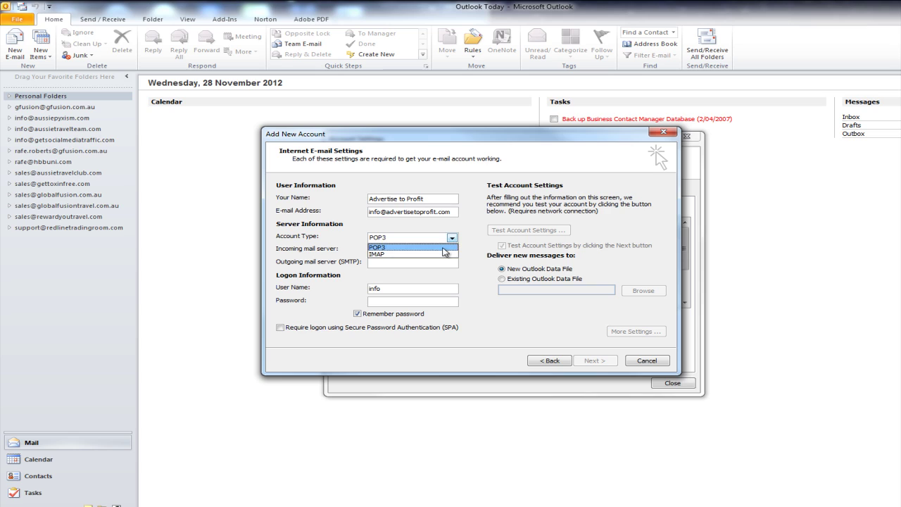
{"action": "left_click", "coordinate": [440, 253]}
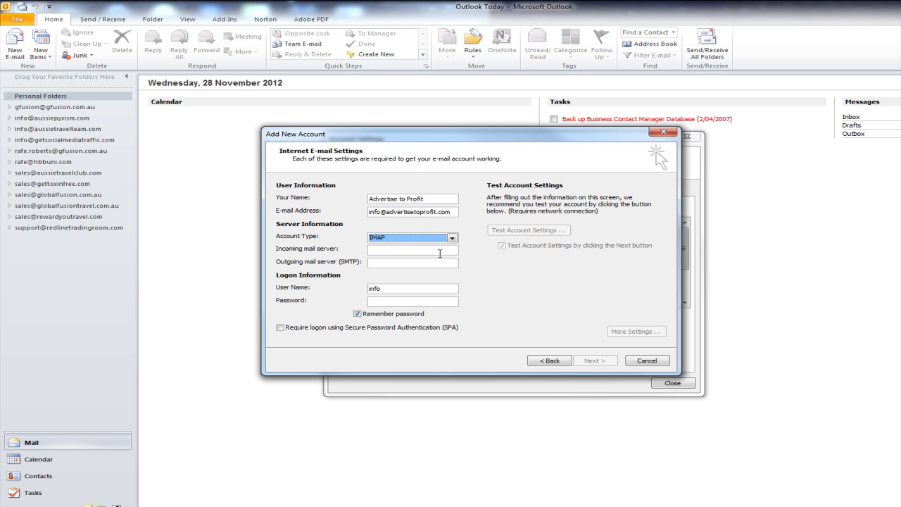
Enter mail.advertisetoprofit.com as the incoming server and copy it into the outgoing SMTP server field.
{"action": "left_click", "coordinate": [413, 248]}
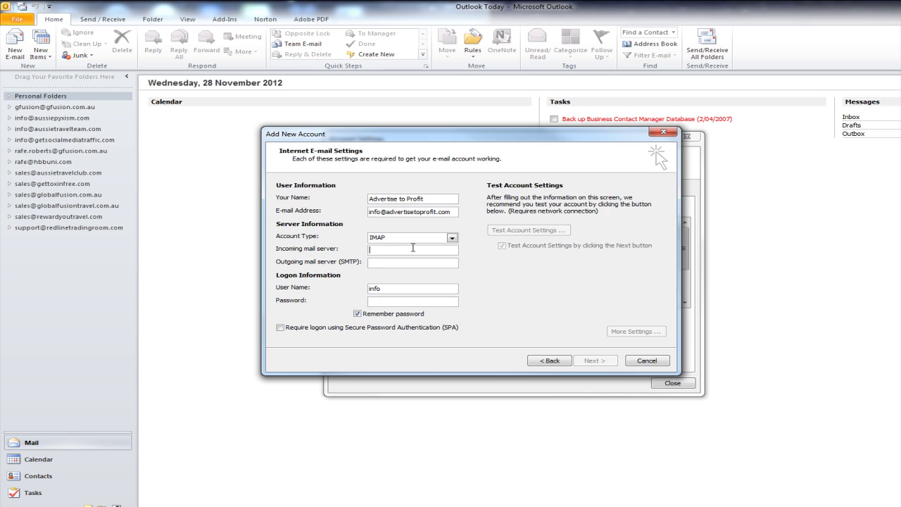
{"action": "type", "text": "mail.adver"}
{"action": "type", "text": "tisetoprofit.com"}
{"action": "left_click_drag", "start_coordinate": [453, 250], "coordinate": [357, 251]}
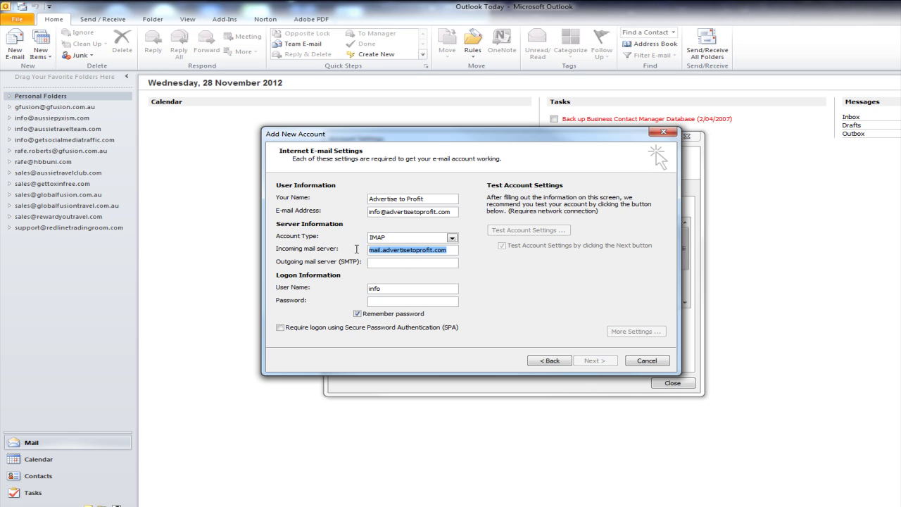
{"action": "key", "text": "ctrl+c"}
{"action": "left_click", "coordinate": [380, 264]}
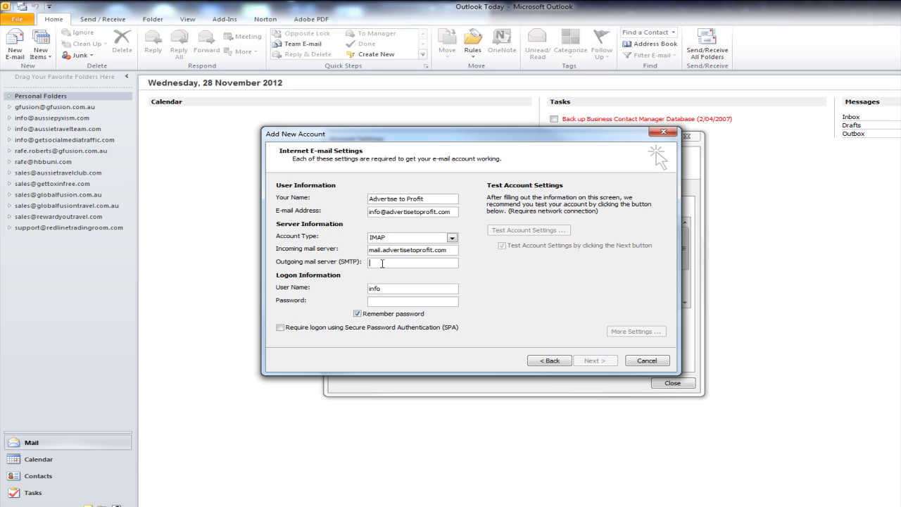
{"action": "key", "text": "ctrl+v"}
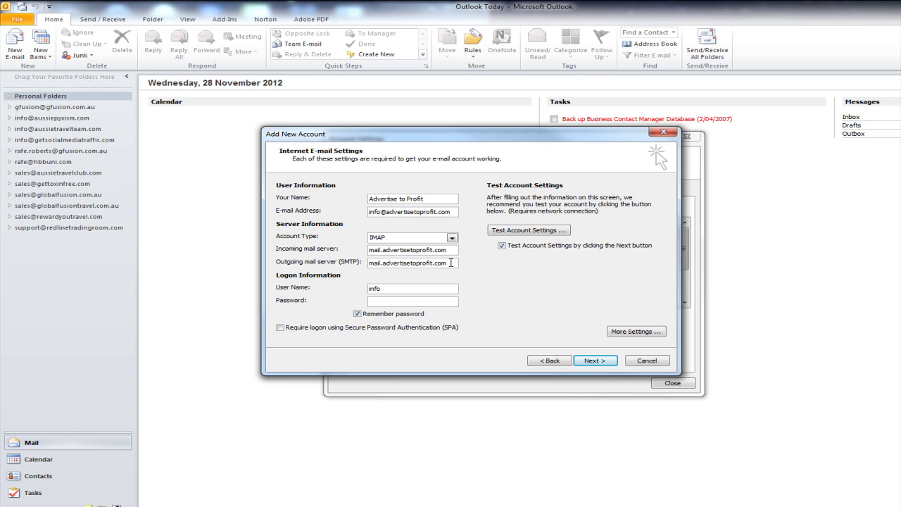
{"action": "left_click", "coordinate": [451, 263]}
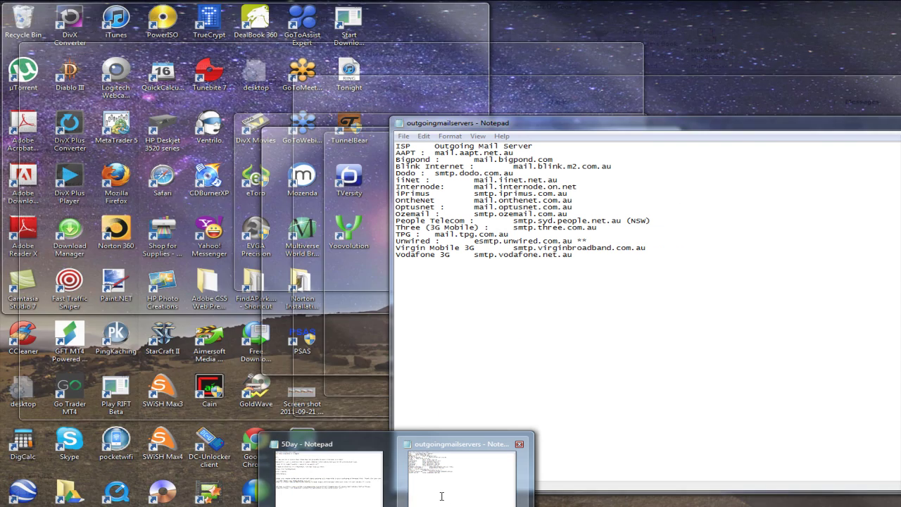
{"action": "left_click", "coordinate": [442, 496]}
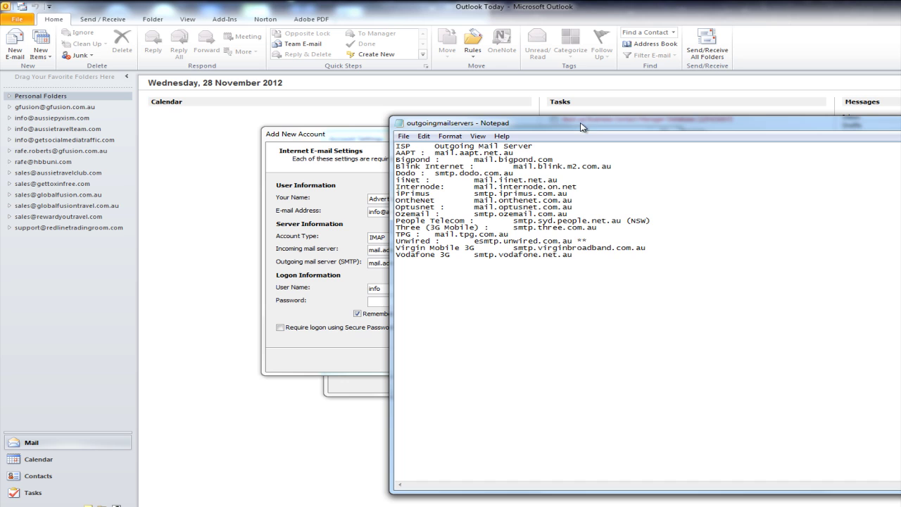
{"action": "left_click_drag", "start_coordinate": [567, 126], "coordinate": [415, 94]}
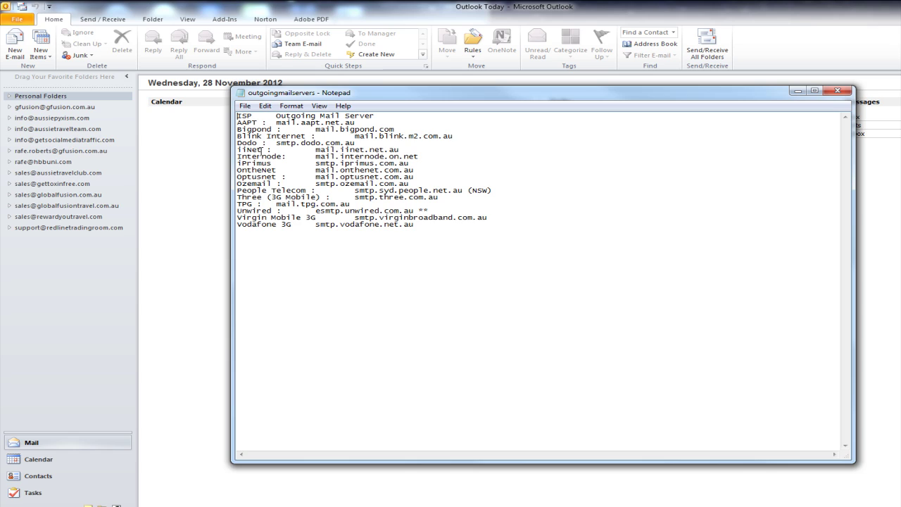
{"action": "left_click", "coordinate": [262, 150]}
{"action": "left_click_drag", "start_coordinate": [315, 150], "coordinate": [401, 149]}
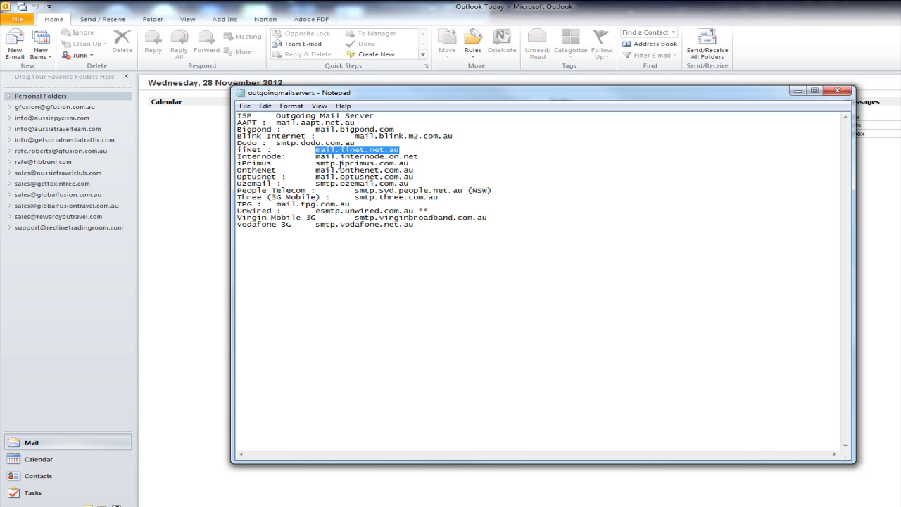
{"action": "left_click", "coordinate": [317, 129]}
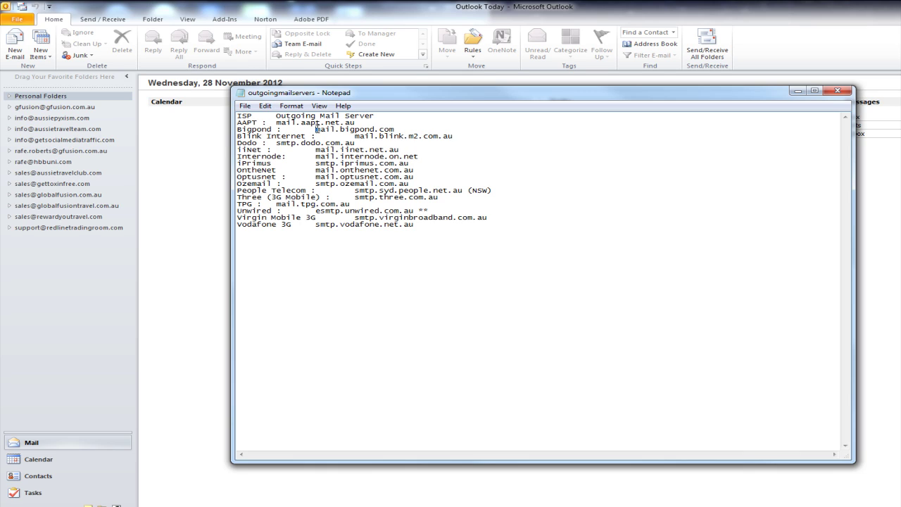
{"action": "left_click_drag", "start_coordinate": [317, 130], "coordinate": [403, 129]}
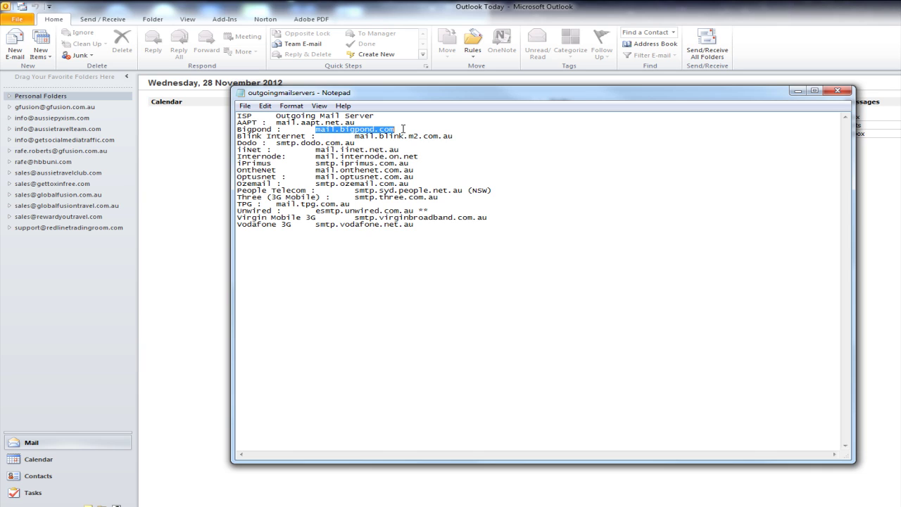
{"action": "left_click", "coordinate": [216, 329]}
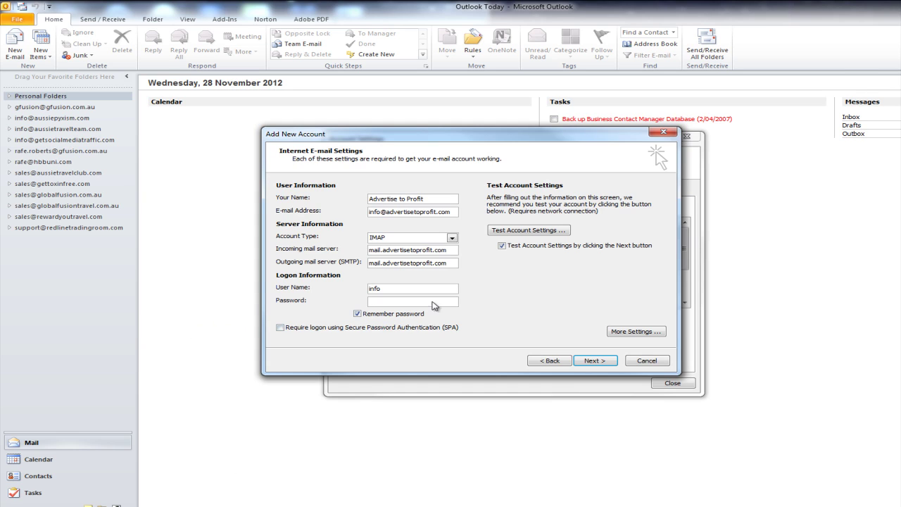
{"action": "left_click_drag", "start_coordinate": [450, 262], "coordinate": [353, 264]}
{"action": "left_click", "coordinate": [394, 289]}
{"action": "type", "text": "@advertisetoprofit.com"}
{"action": "left_click", "coordinate": [391, 302]}
{"action": "type", "text": "****"}
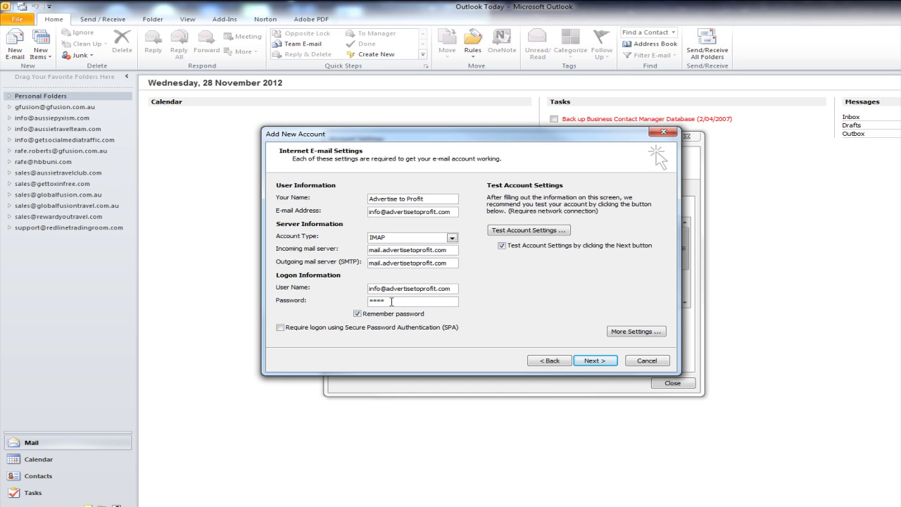
{"action": "type", "text": "***"}
Test the account settings, then retest until IMAP logon and the test message both succeed.
{"action": "left_click", "coordinate": [539, 235]}
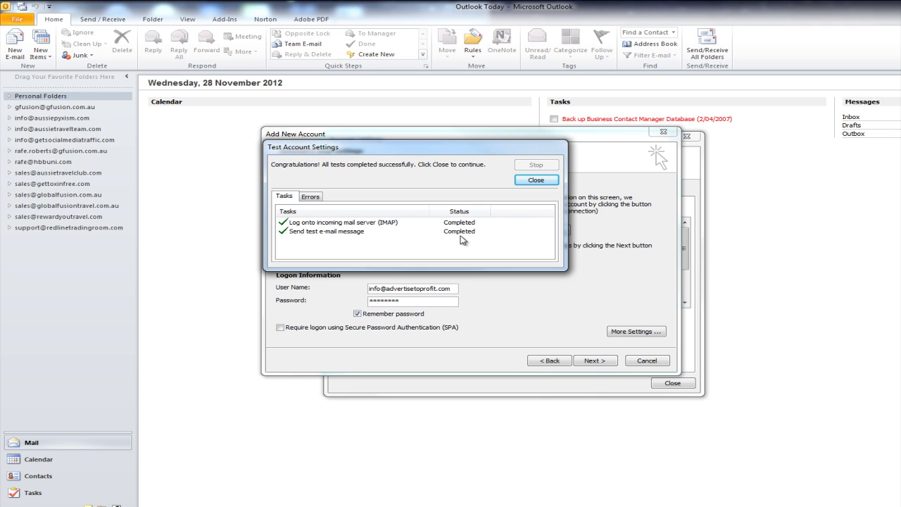
{"action": "left_click_drag", "start_coordinate": [503, 150], "coordinate": [685, 155]}
{"action": "left_click", "coordinate": [717, 180]}
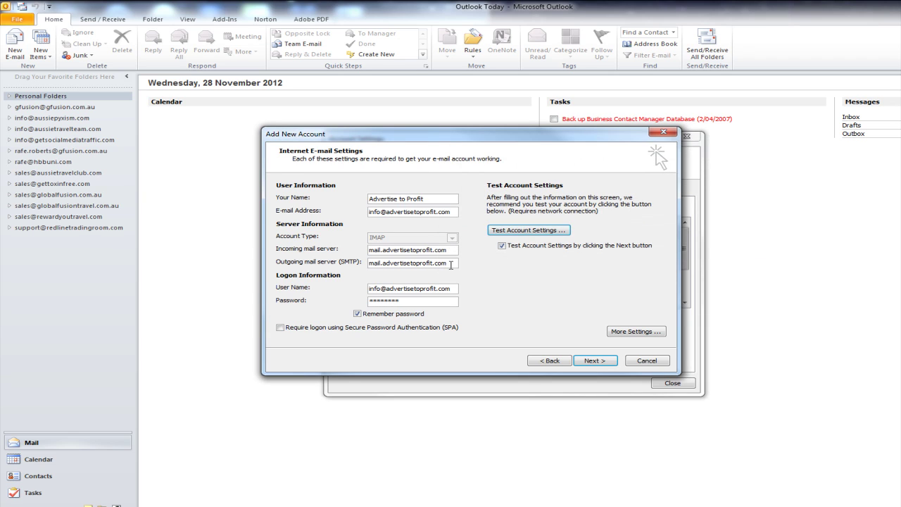
{"action": "left_click_drag", "start_coordinate": [450, 265], "coordinate": [346, 263]}
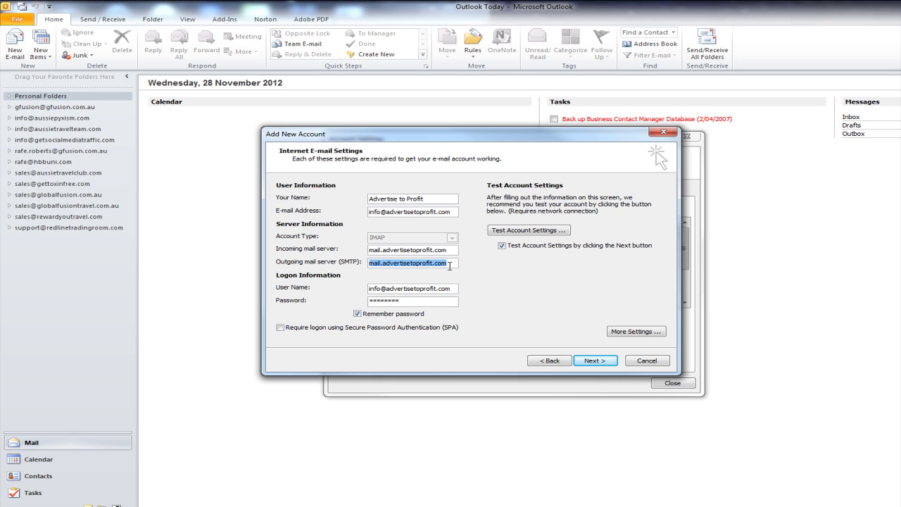
{"action": "left_click", "coordinate": [583, 364]}
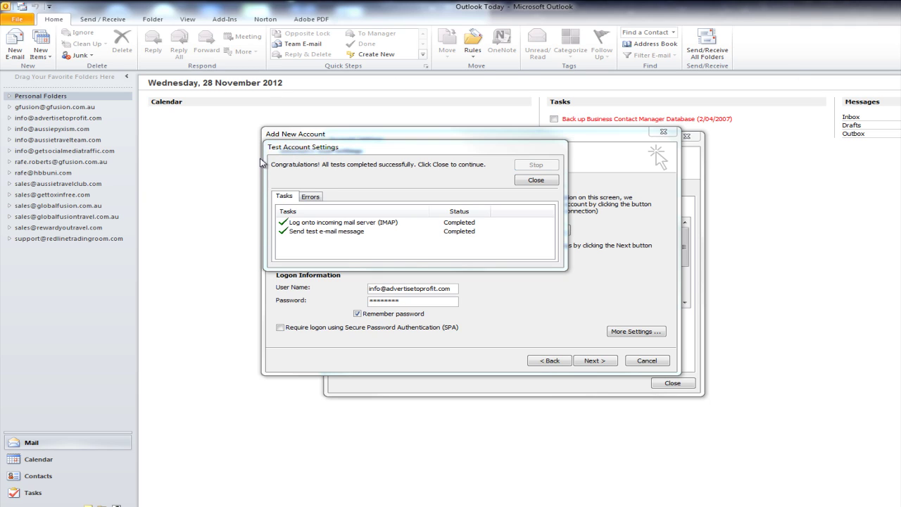
{"action": "left_click", "coordinate": [536, 181]}
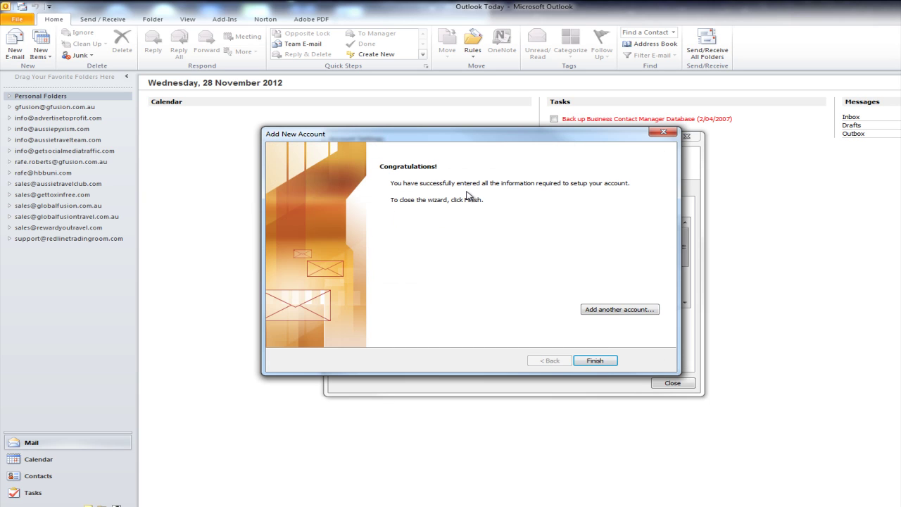
Finish the wizard, select the new IMAP account in the Account Settings list, and close it.
{"action": "left_click", "coordinate": [590, 363]}
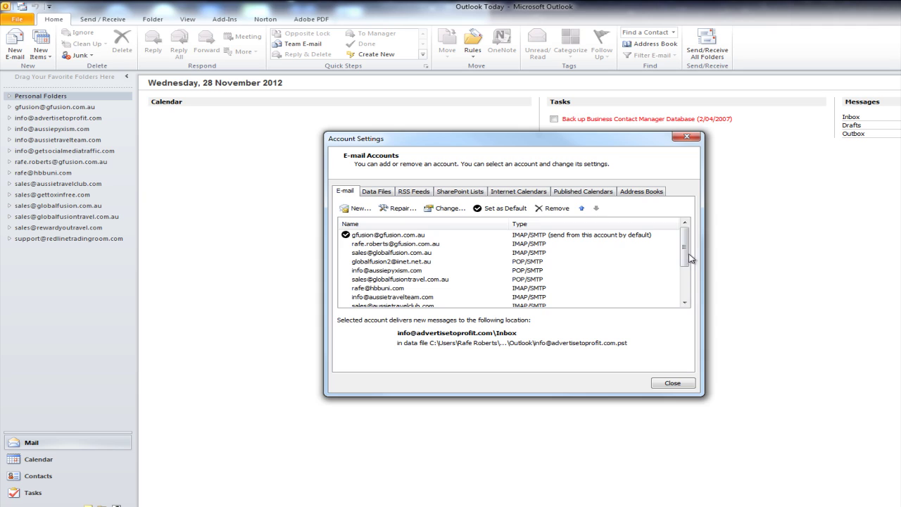
{"action": "left_click_drag", "start_coordinate": [687, 258], "coordinate": [687, 296]}
{"action": "left_click", "coordinate": [476, 297]}
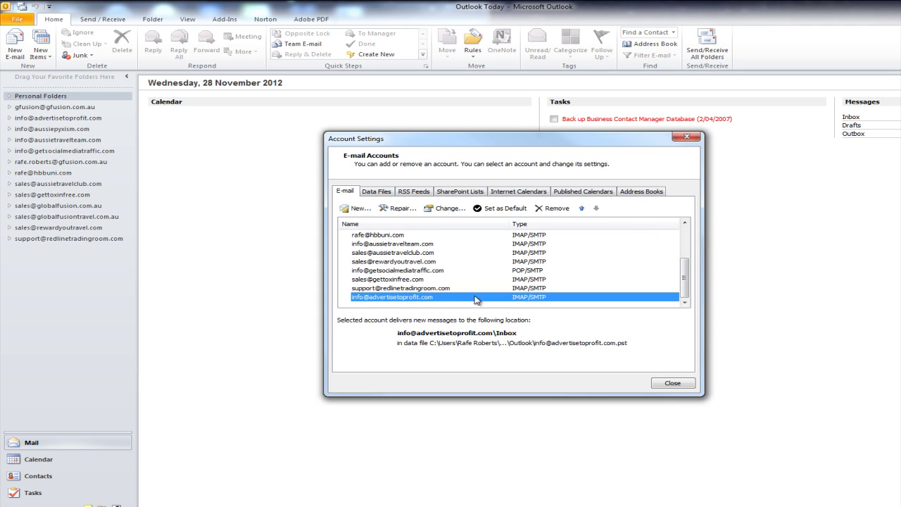
{"action": "left_click", "coordinate": [673, 384]}
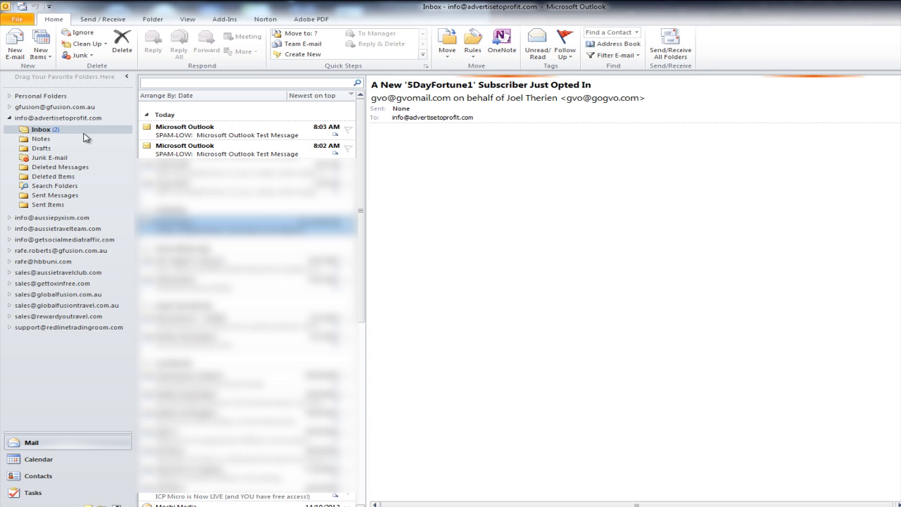
Open the 8:03 AM Microsoft Outlook Test Message in the new account's inbox.
{"action": "left_click", "coordinate": [223, 150]}
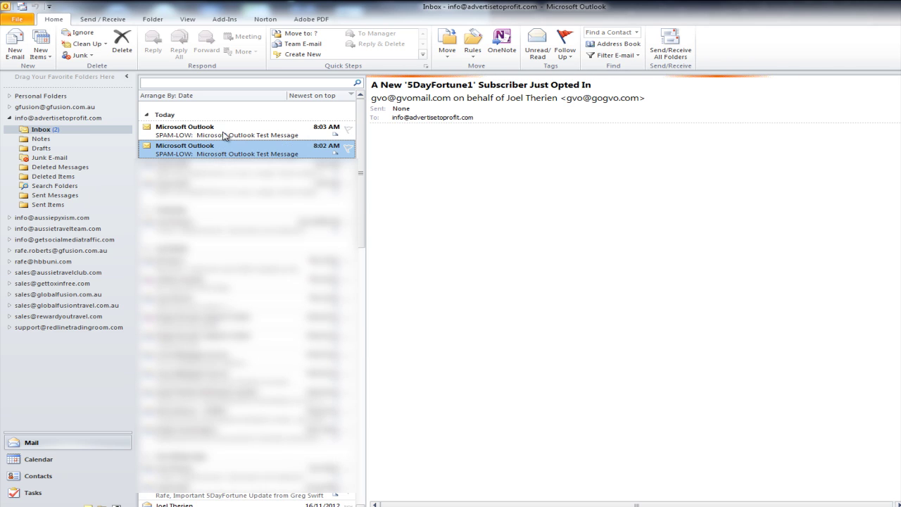
{"action": "left_click", "coordinate": [224, 135]}
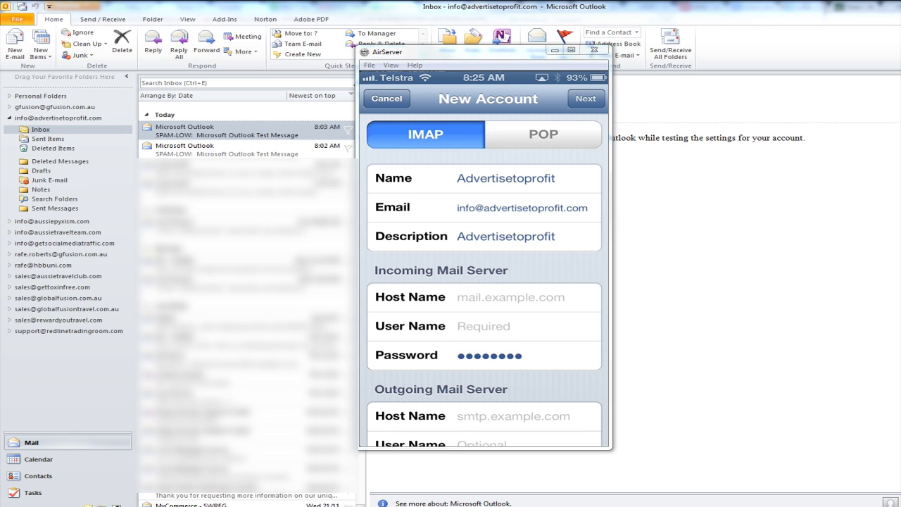
Set the incoming host name to mail.advertisetoprofit.com and the user name to the account's e-mail address.
{"action": "left_click", "coordinate": [510, 296]}
{"action": "type", "text": "m"}
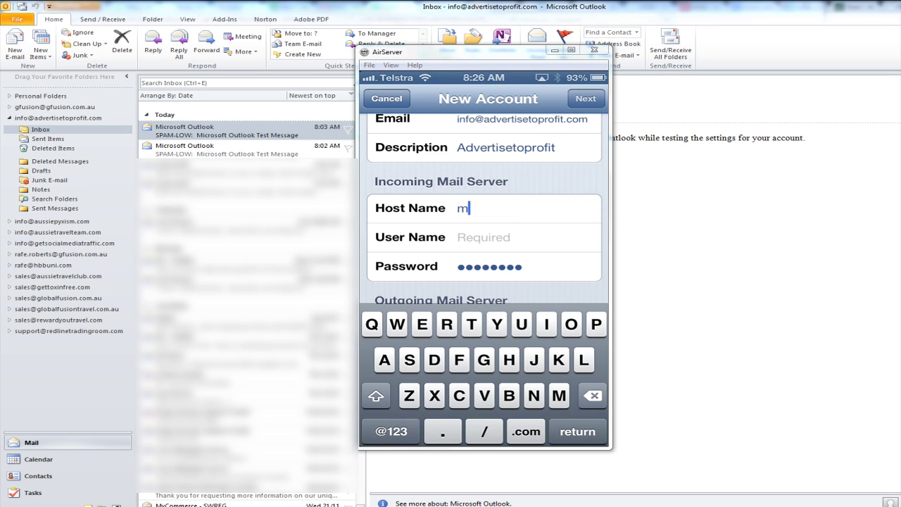
{"action": "type", "text": "ail.adverti"}
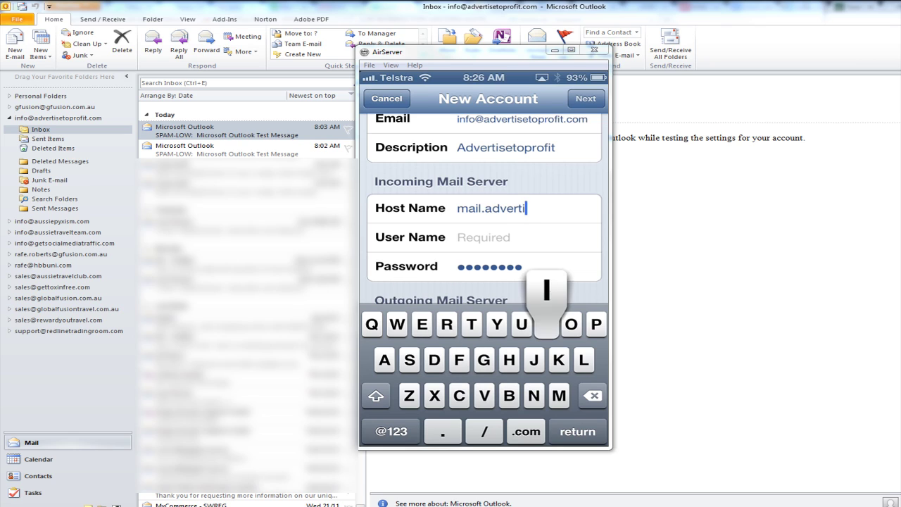
{"action": "type", "text": "setop"}
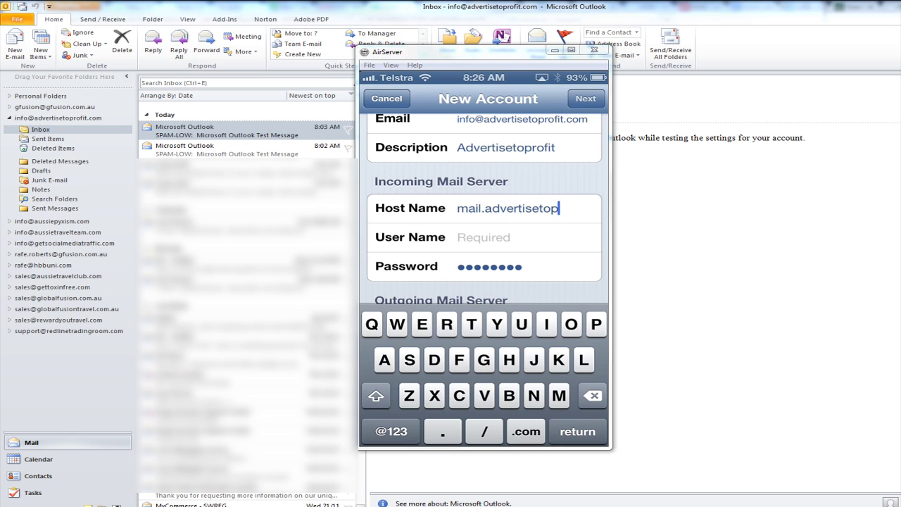
{"action": "type", "text": "rofit.com"}
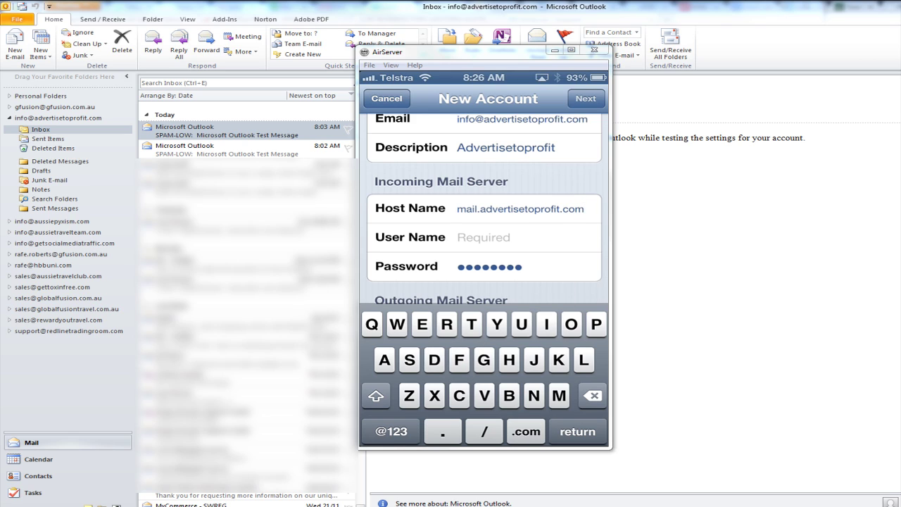
{"action": "left_click", "coordinate": [484, 237]}
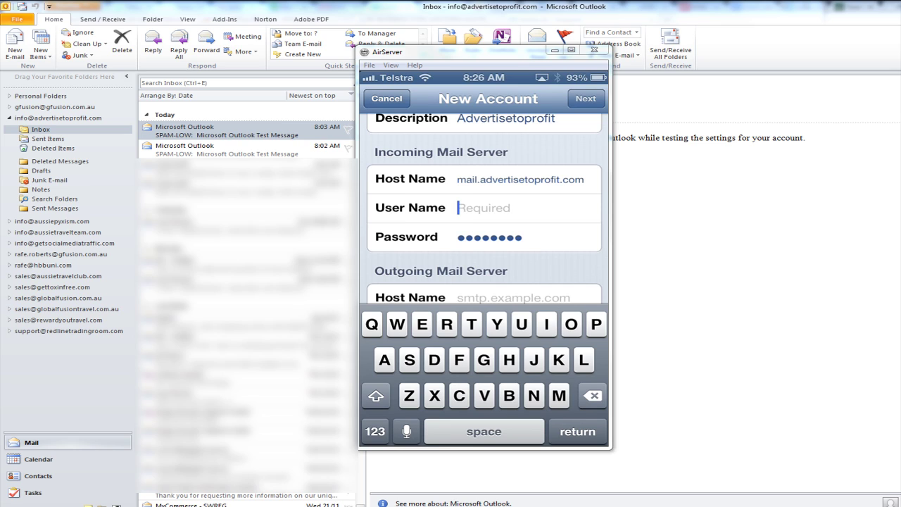
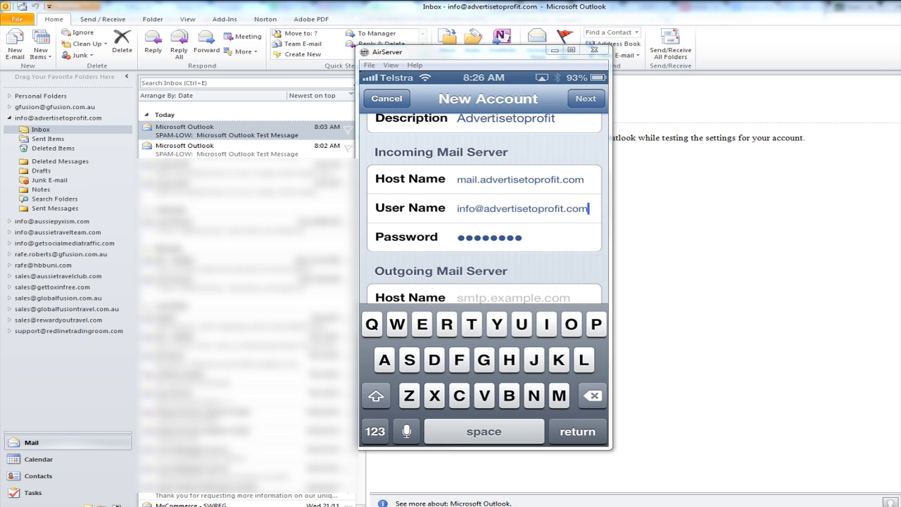
{"action": "left_click", "coordinate": [489, 238]}
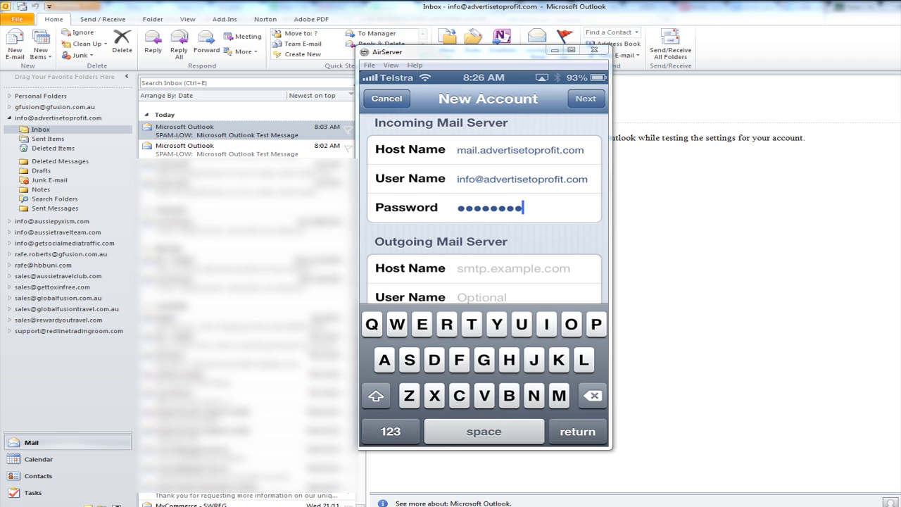
{"action": "scroll", "coordinate": [484, 211], "scroll_direction": "down", "scroll_amount": 2}
Set the outgoing host name to mail.advertisetoprofit.com and the outgoing user name to the account's e-mail address.
{"action": "left_click", "coordinate": [458, 210]}
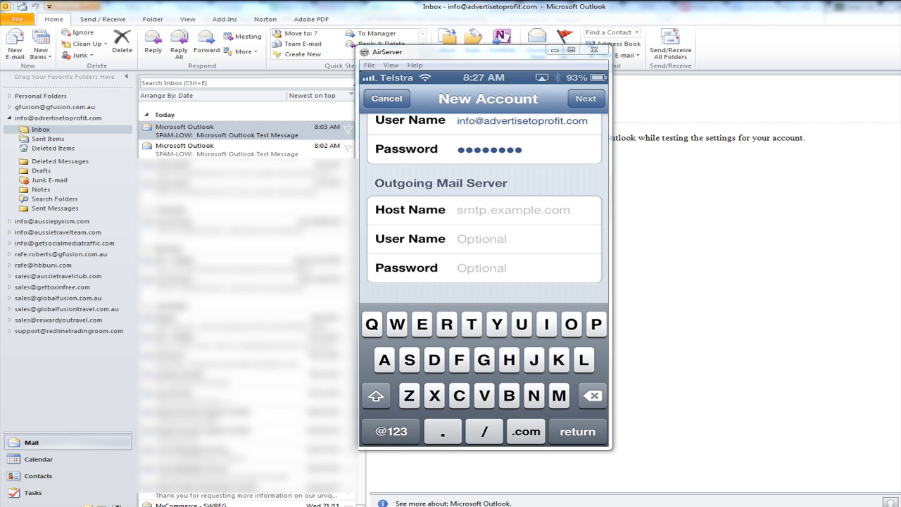
{"action": "type", "text": "mail"}
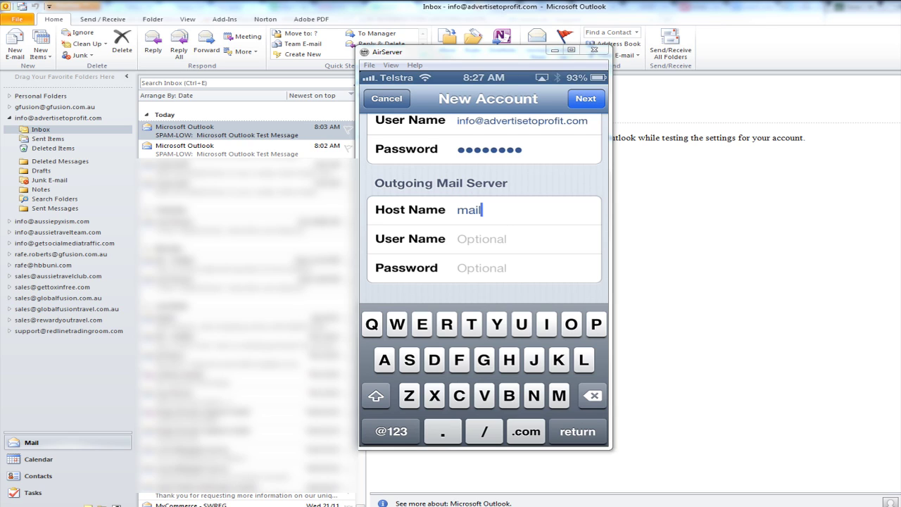
{"action": "type", "text": ".advertiset"}
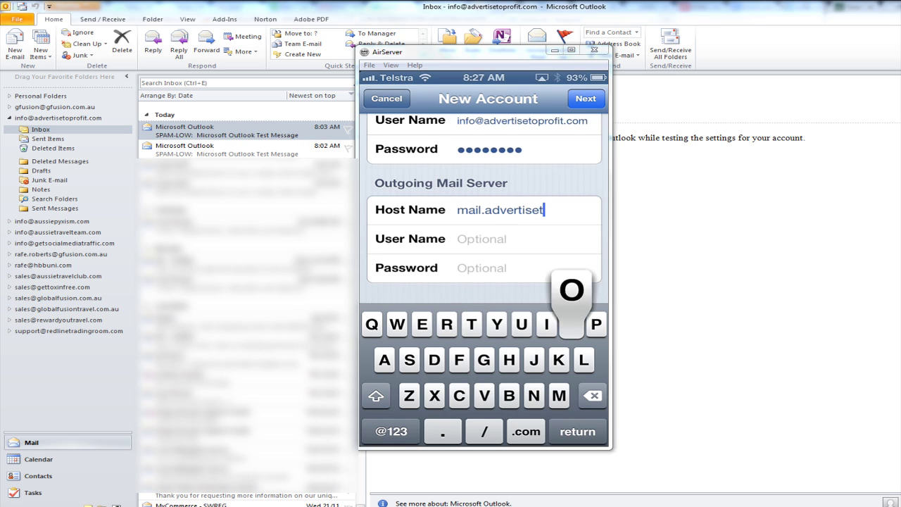
{"action": "type", "text": "oprof"}
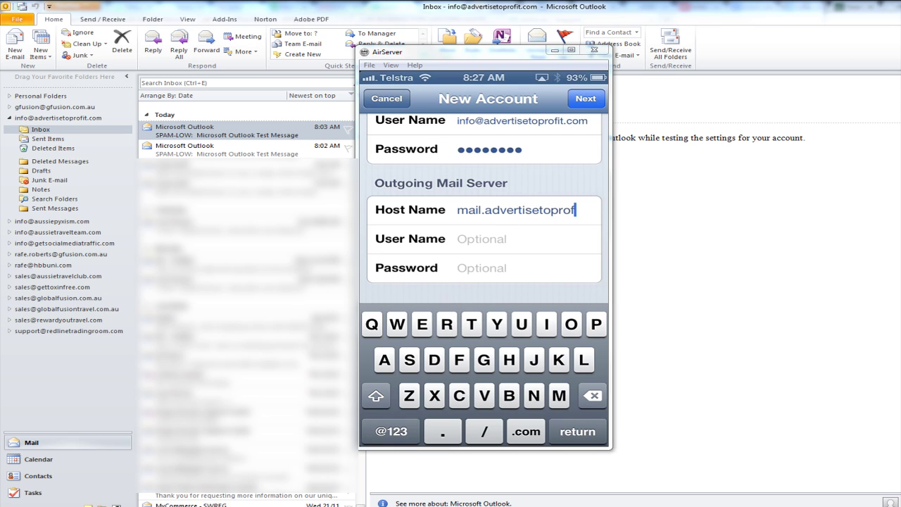
{"action": "type", "text": "it.com"}
{"action": "left_click", "coordinate": [459, 239]}
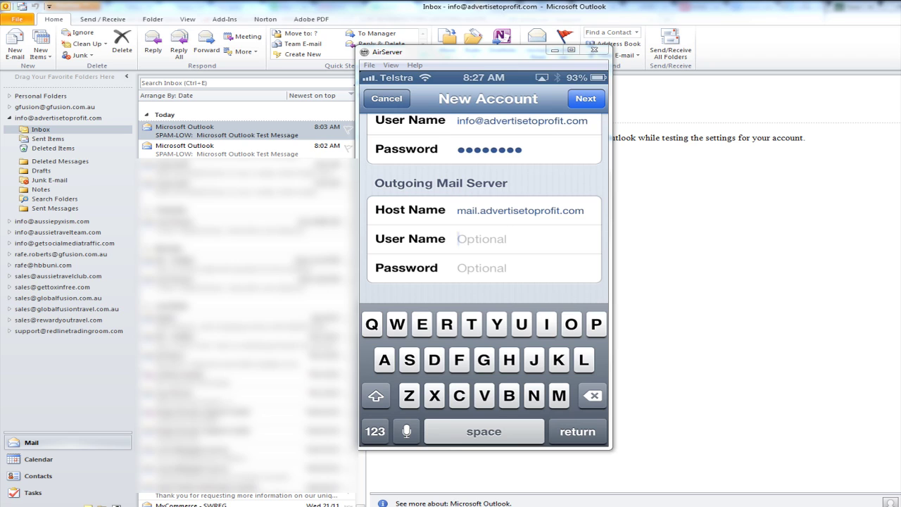
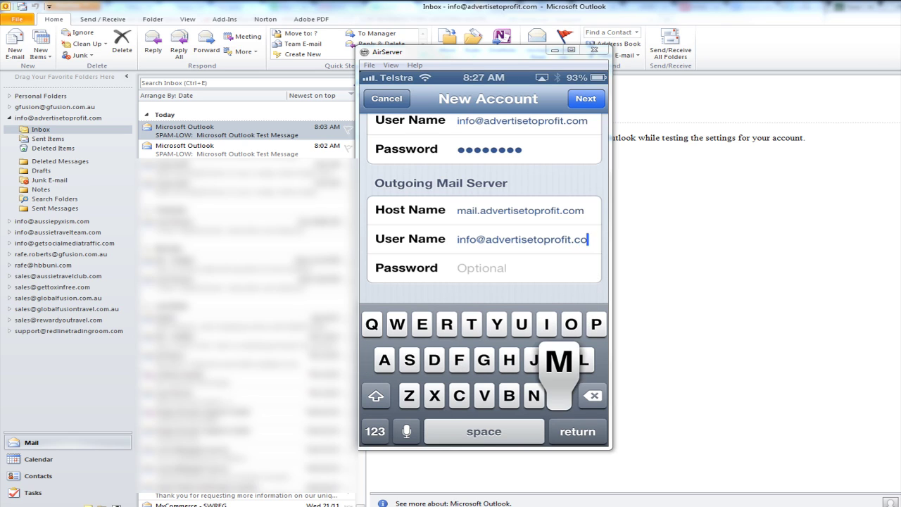
{"action": "left_click", "coordinate": [458, 268]}
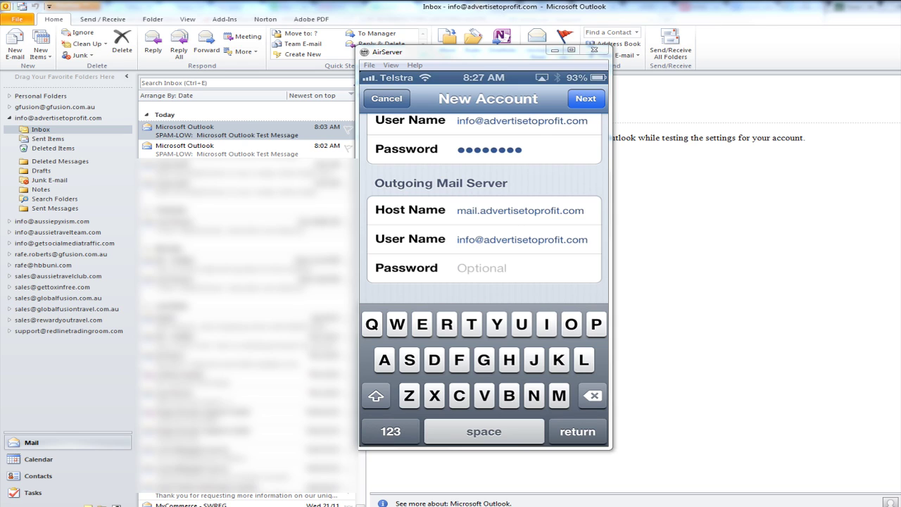
Enter the outgoing password and submit the New Account form for verification.
{"action": "type", "text": "********"}
{"action": "key", "text": "Return"}
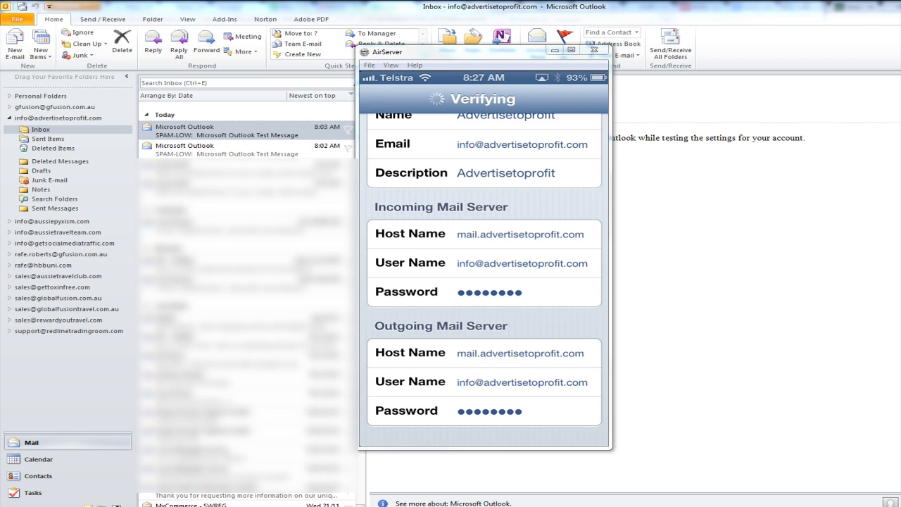